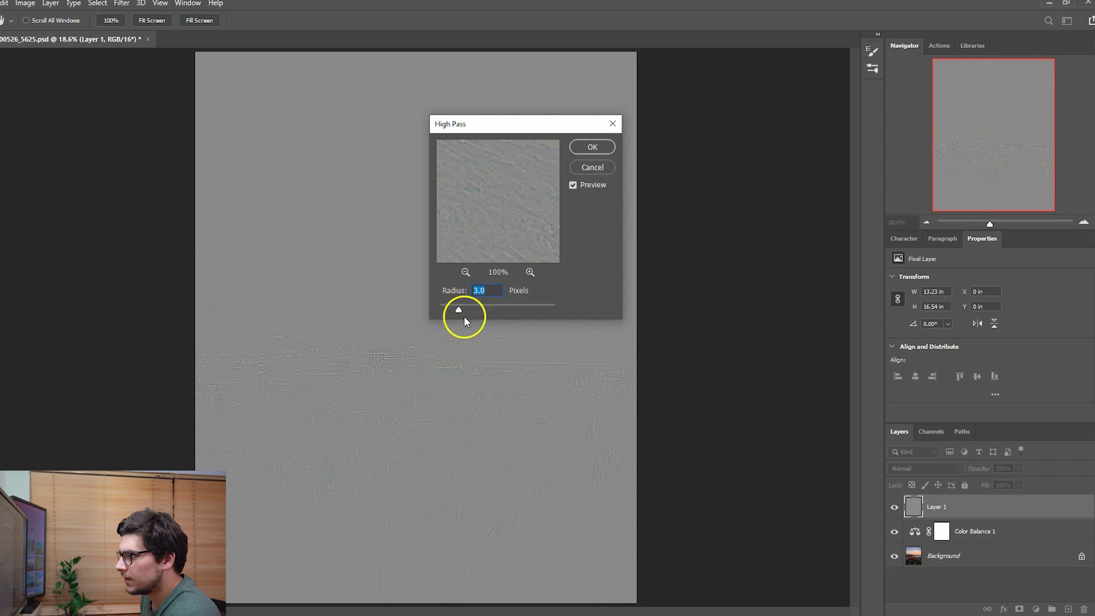
- Apply the High Pass filter to Layer 1 with a 3.0-pixel radius and set the layer's blend mode to Overlay
left_click_drag(460, 311, 512, 308)
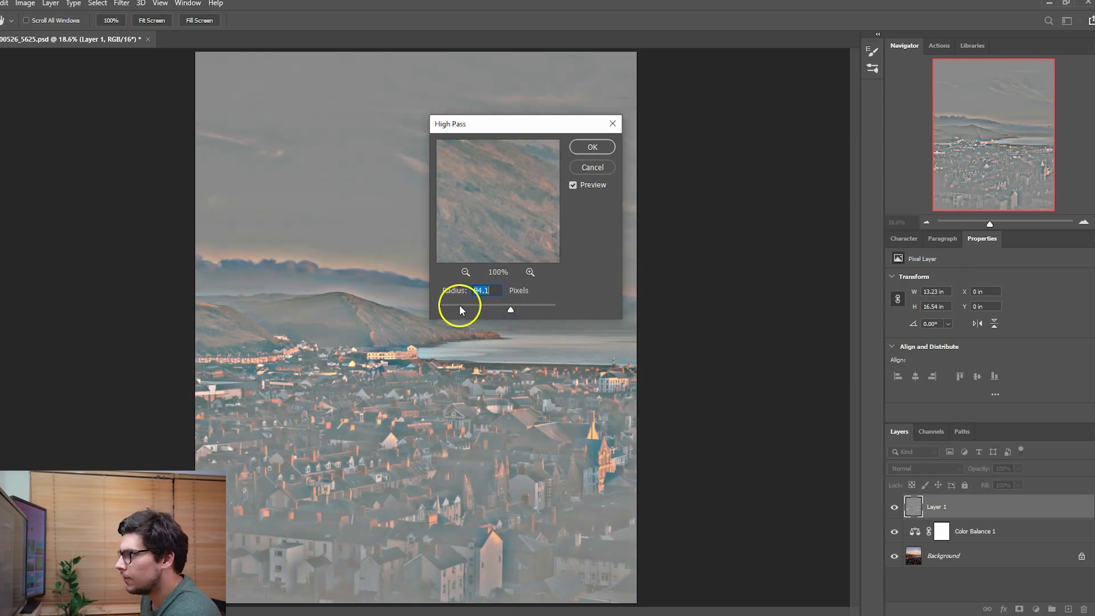
left_click(459, 305)
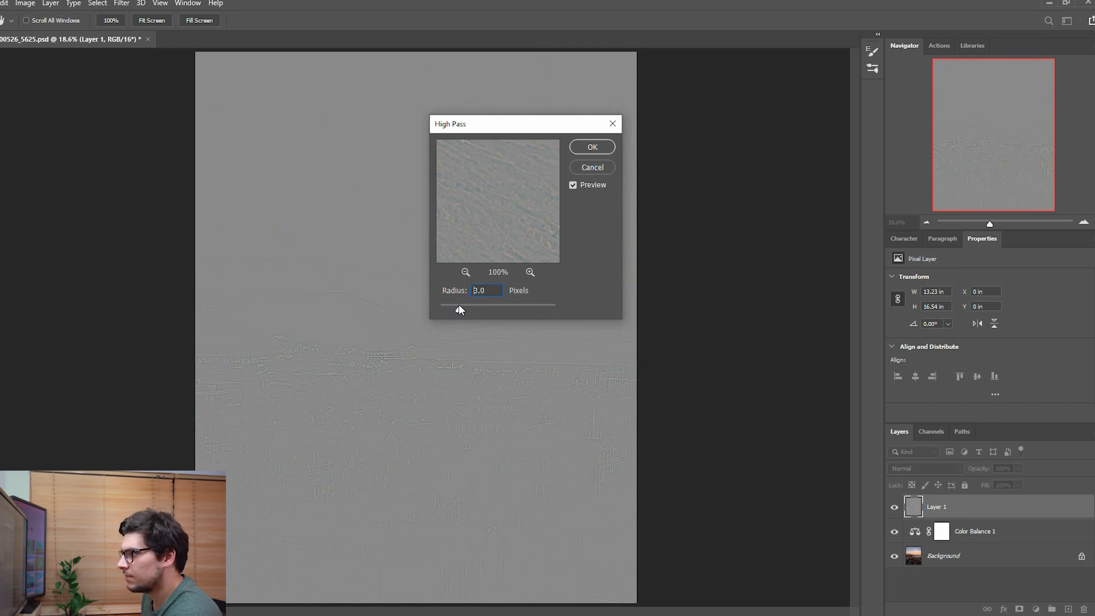
left_click(581, 146)
key("j")
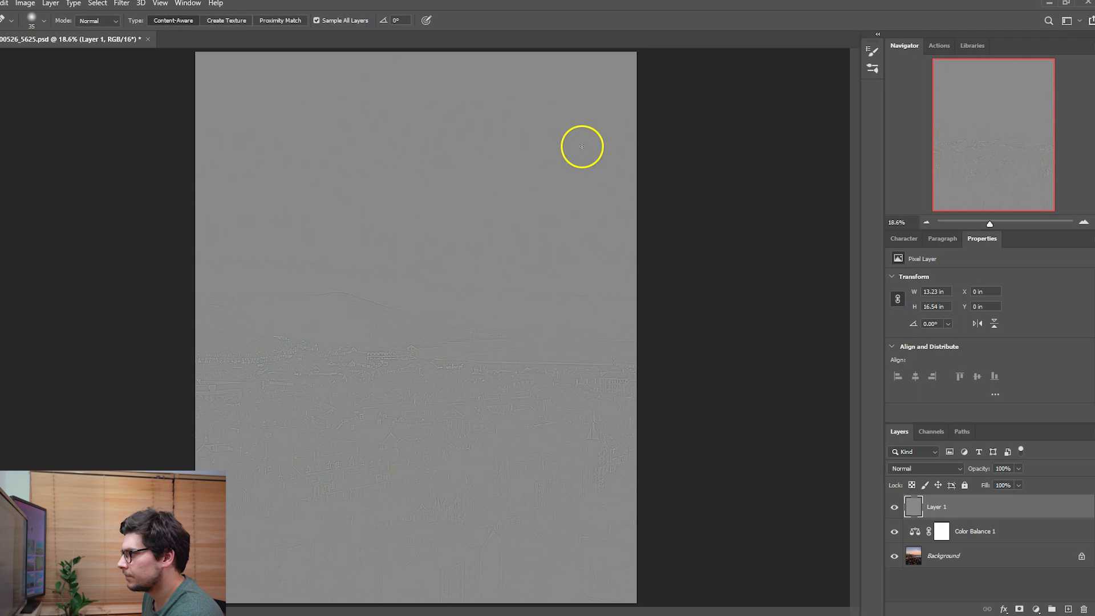
left_click(942, 468)
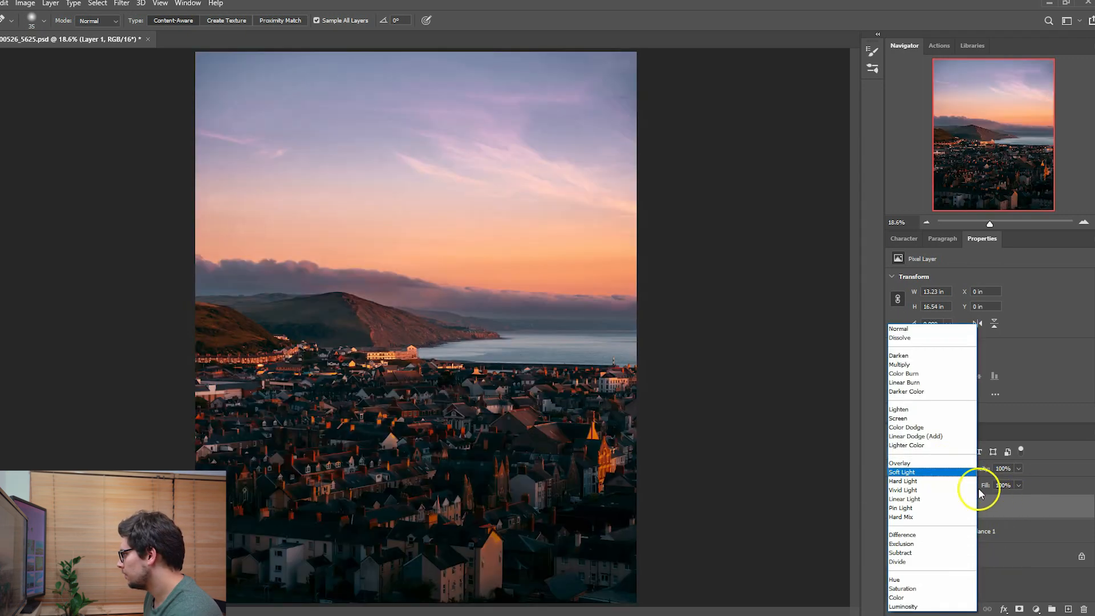
left_click(918, 467)
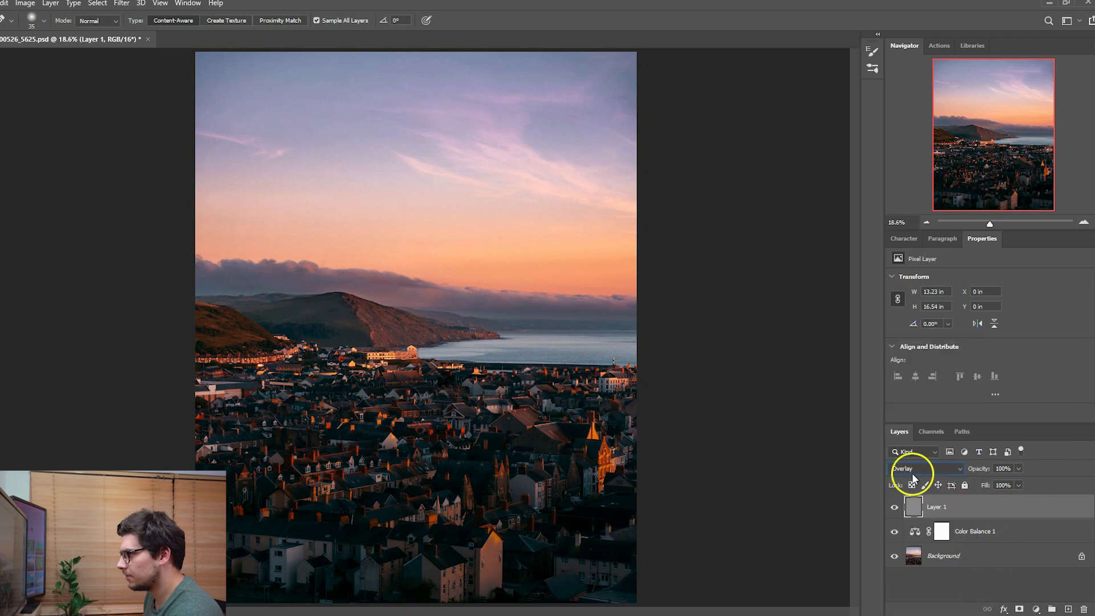
- Compare the town and shoreline detail with and without the Layer 1 sharpening
left_click(895, 509)
left_click(895, 509)
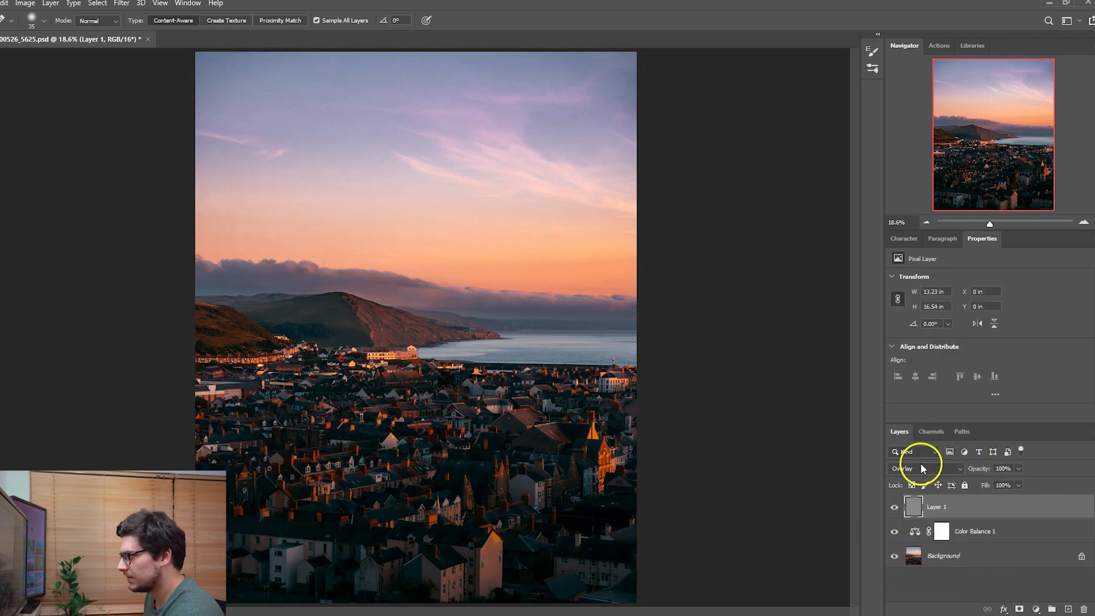
left_click_drag(989, 224, 1000, 225)
left_click_drag(978, 152, 976, 163)
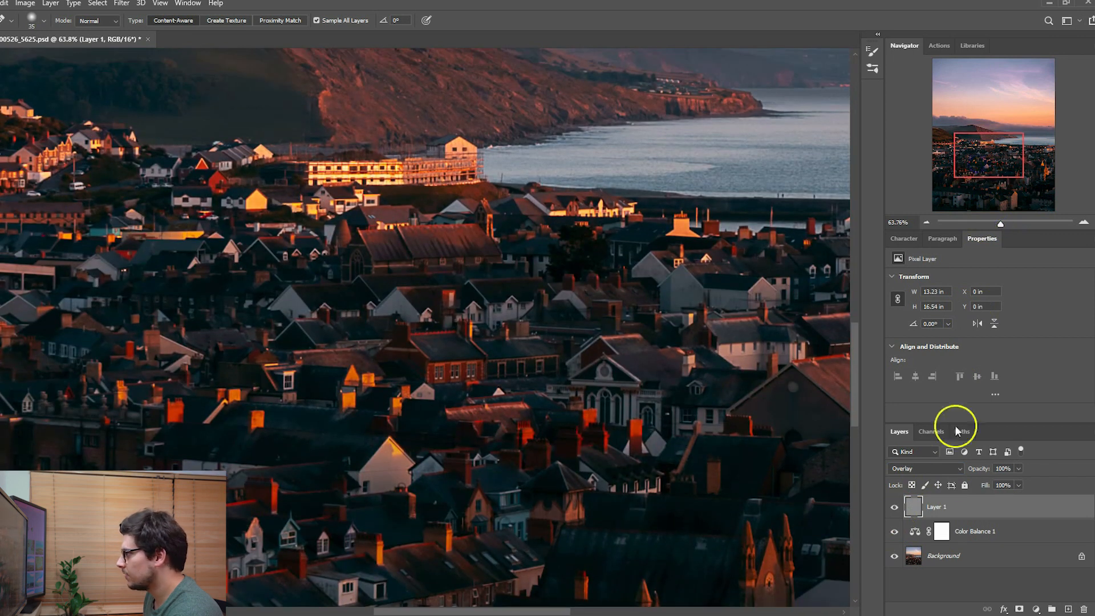
left_click(895, 508)
left_click(895, 509)
left_click(895, 509)
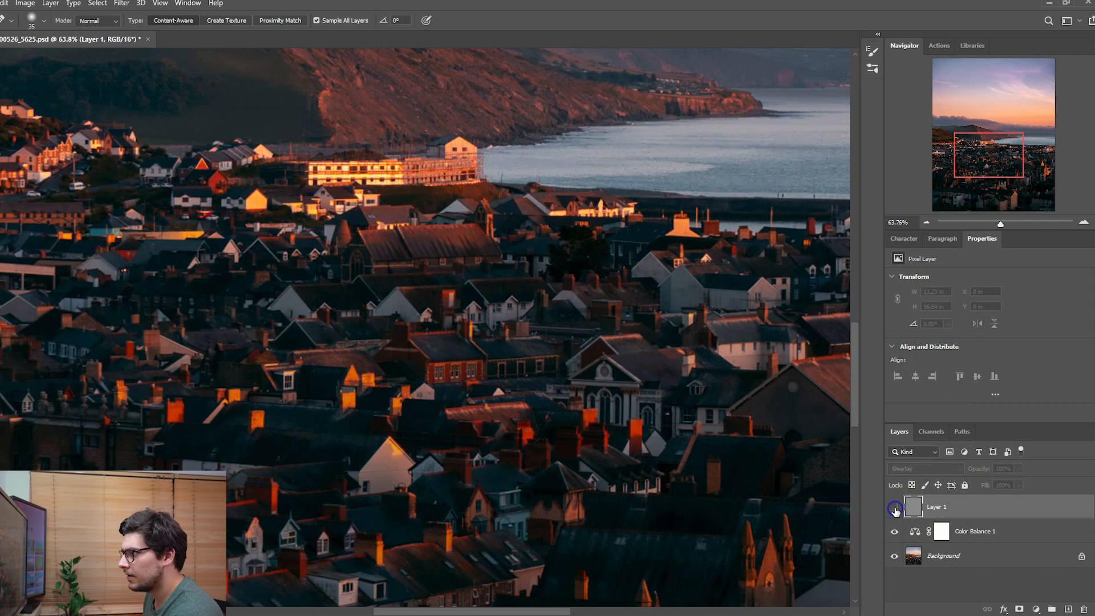
left_click(895, 508)
left_click(895, 509)
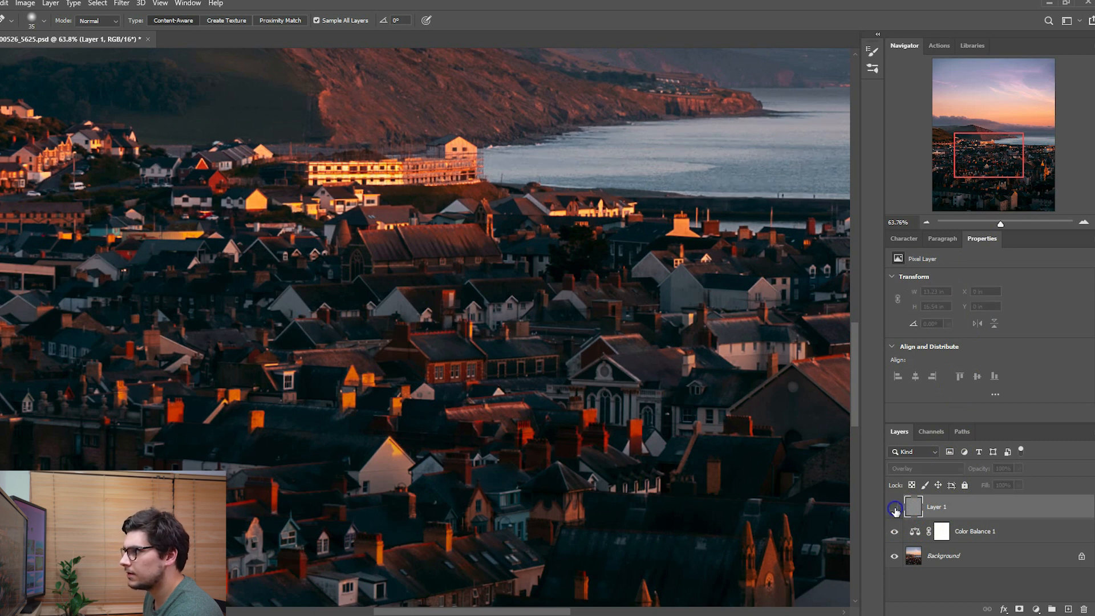
left_click(895, 509)
- Reduce Layer 1's opacity to 75% and compare the image with and without the layer
left_click(1010, 467)
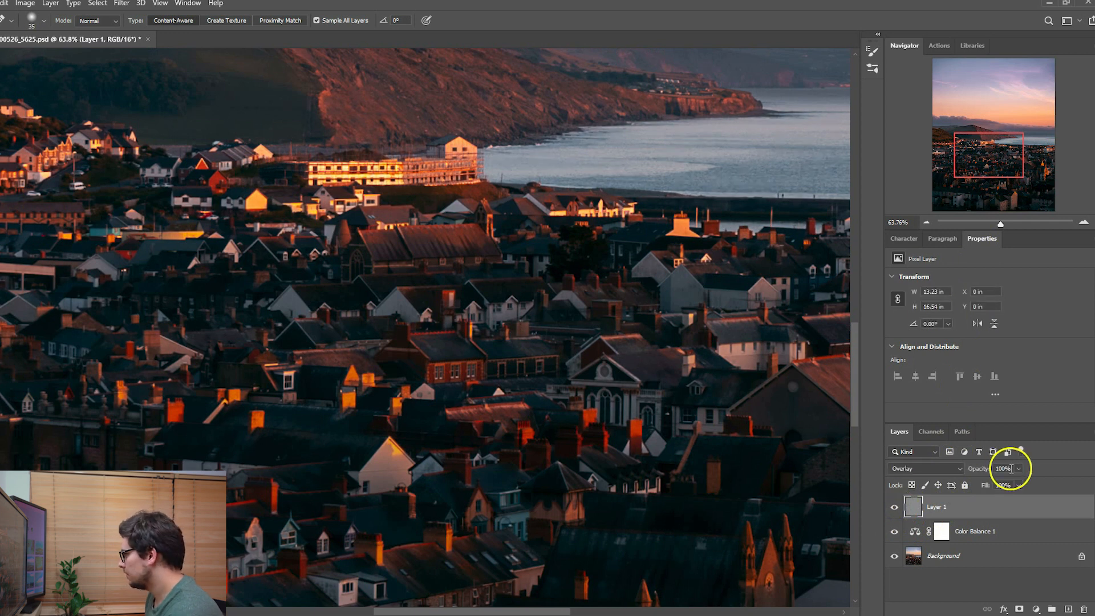
type("75")
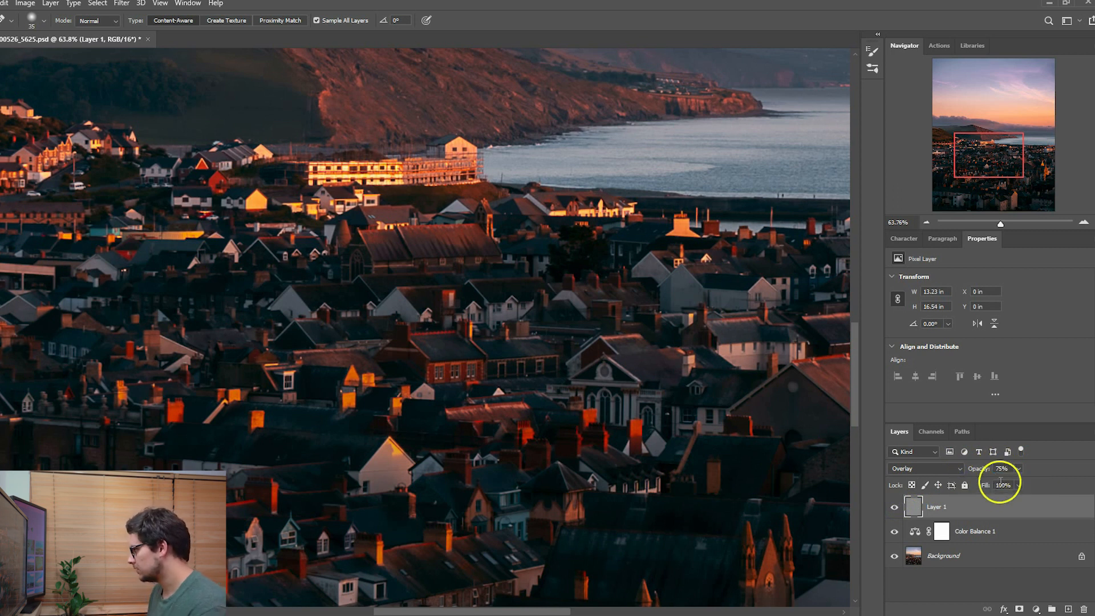
left_click(895, 507)
left_click(894, 508)
left_click(894, 508)
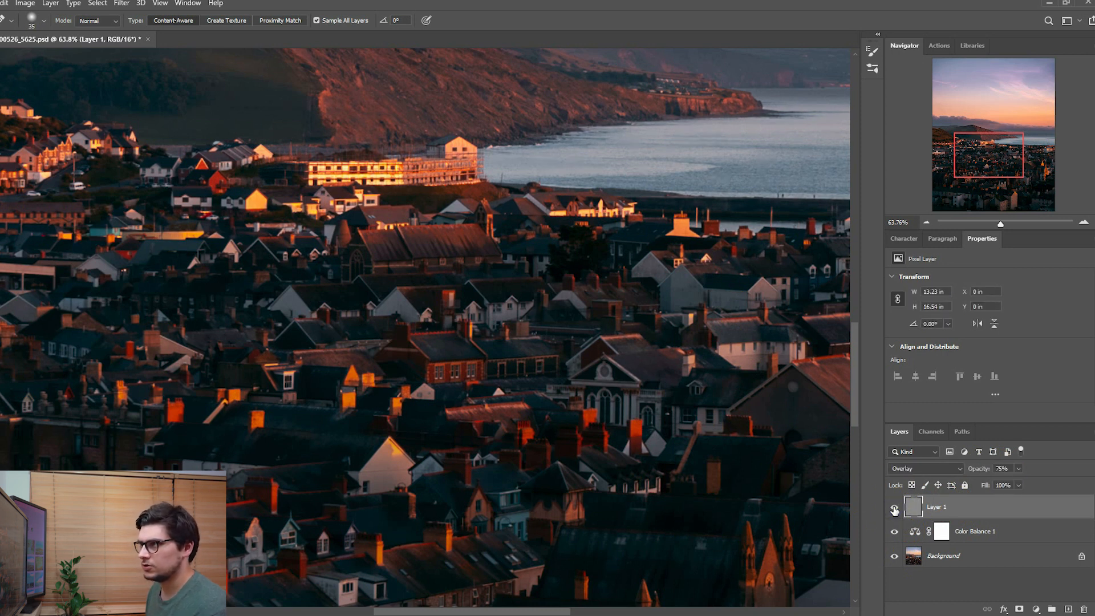
- Stamp all visible layers into a new top layer and open the Camera Raw Filter on it
key("ctrl+0")
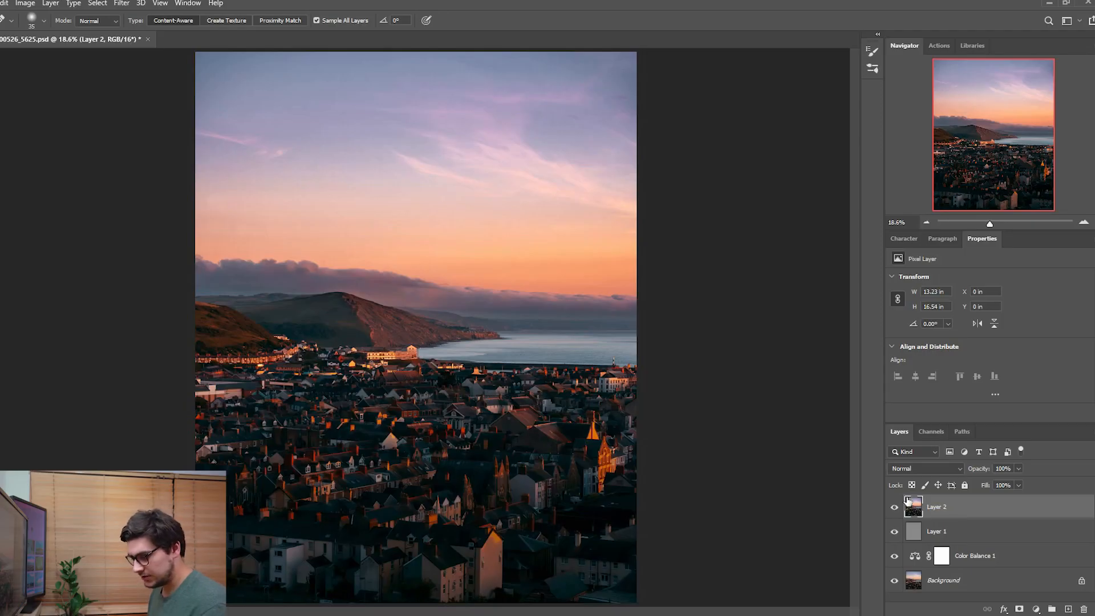
left_click(907, 500)
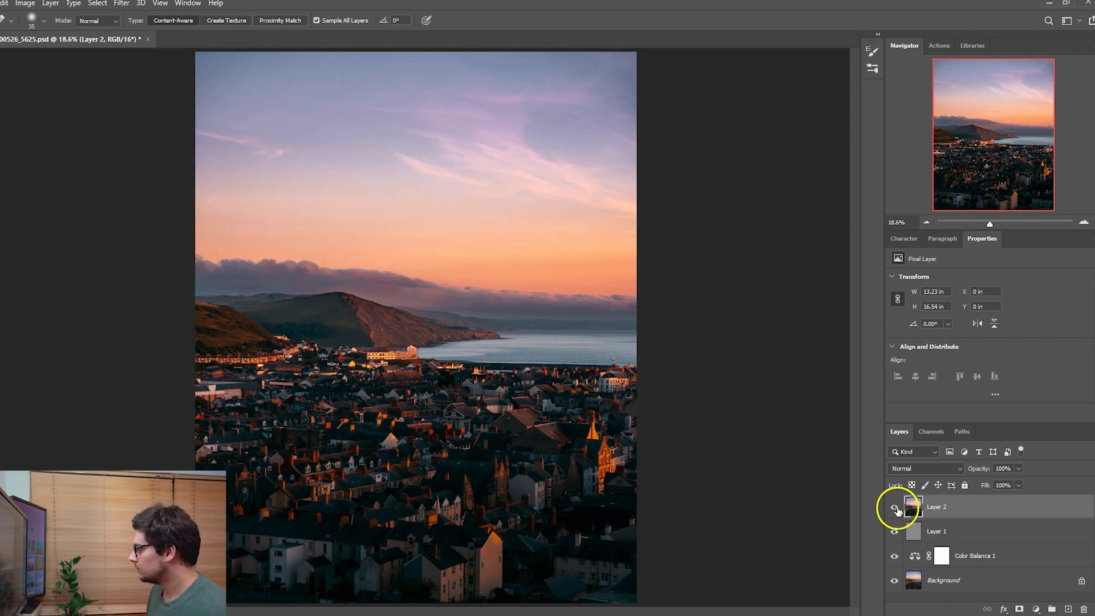
left_click(121, 4)
left_click(169, 73)
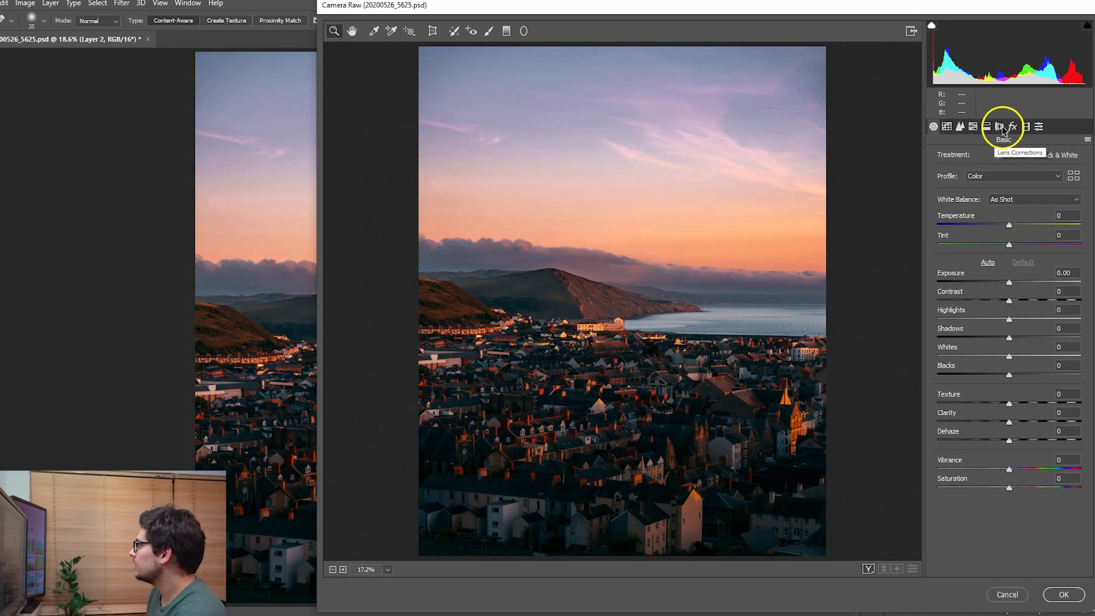
- Try a post-crop vignette with amount -17, midpoint 33 and roundness +100, testing feather at 100 and 0
left_click(1012, 128)
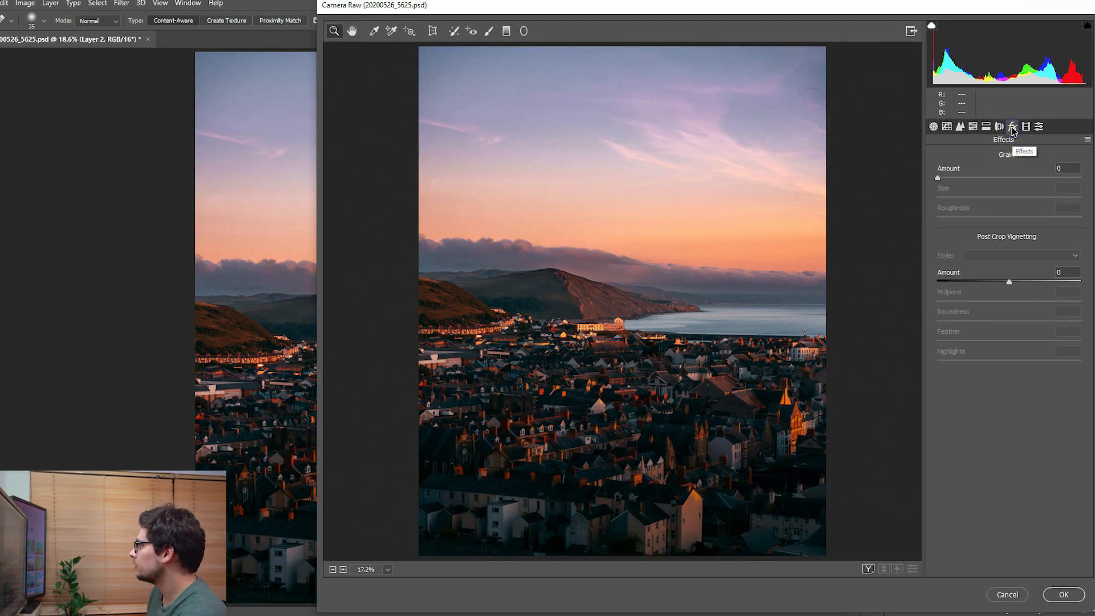
left_click_drag(1011, 281, 912, 308)
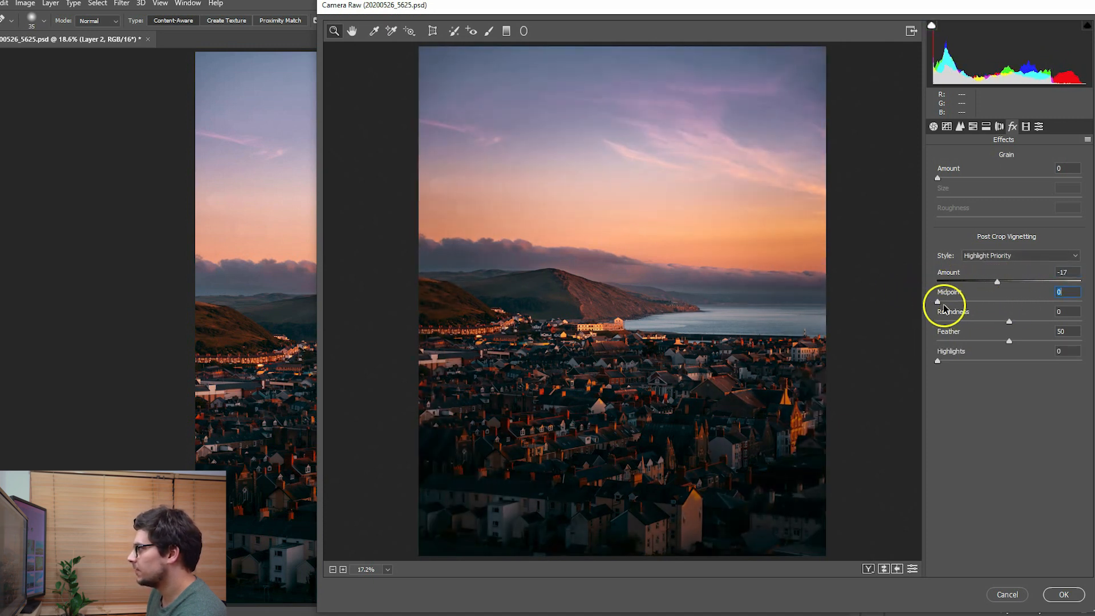
left_click_drag(961, 303, 1091, 344)
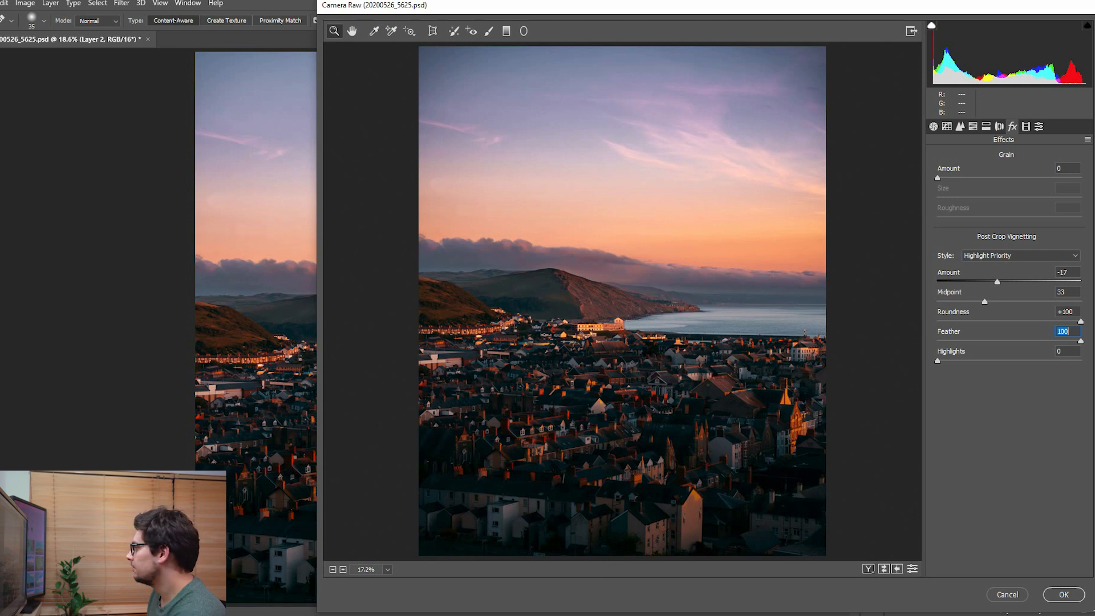
left_click_drag(1064, 342, 839, 342)
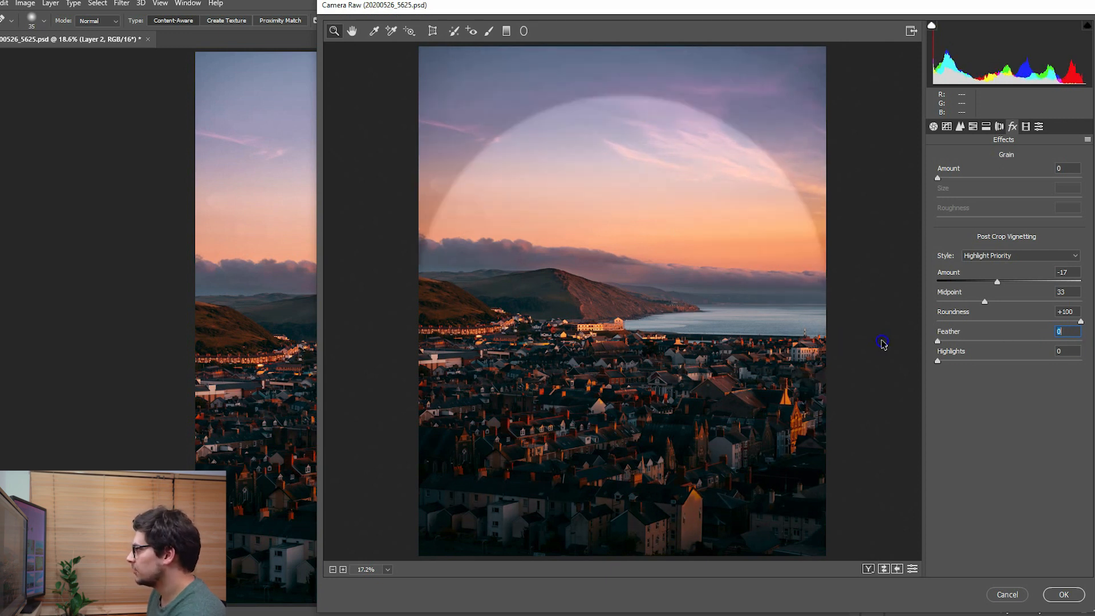
- Try a darker hard-edged vignette with amount -68, roundness 0 and midpoint 50
left_click_drag(998, 281, 975, 301)
left_click_drag(1080, 321, 1014, 321)
type("0")
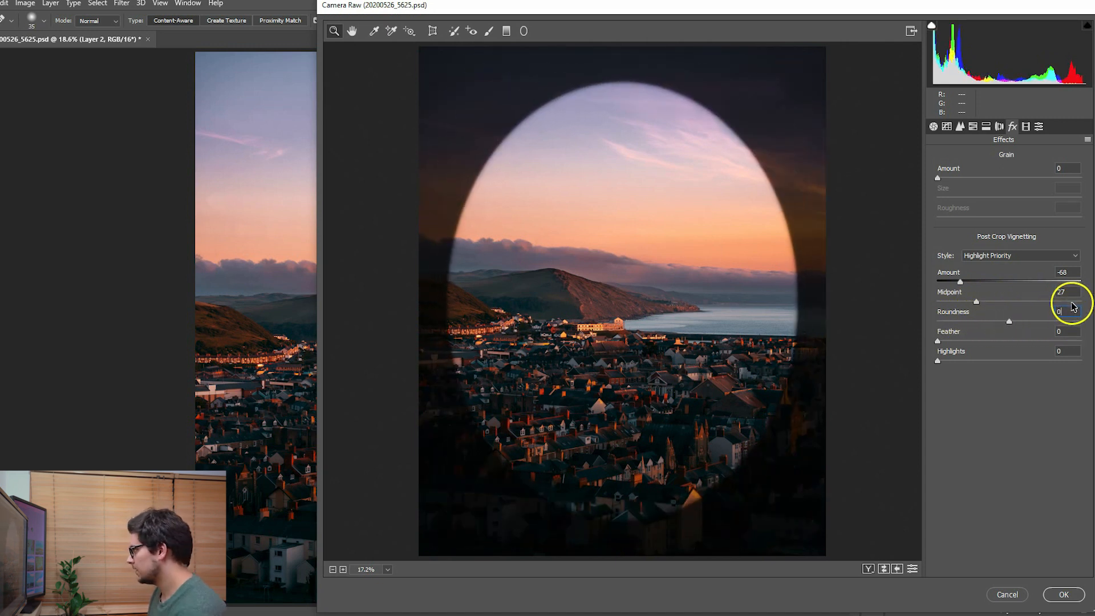
type("0")
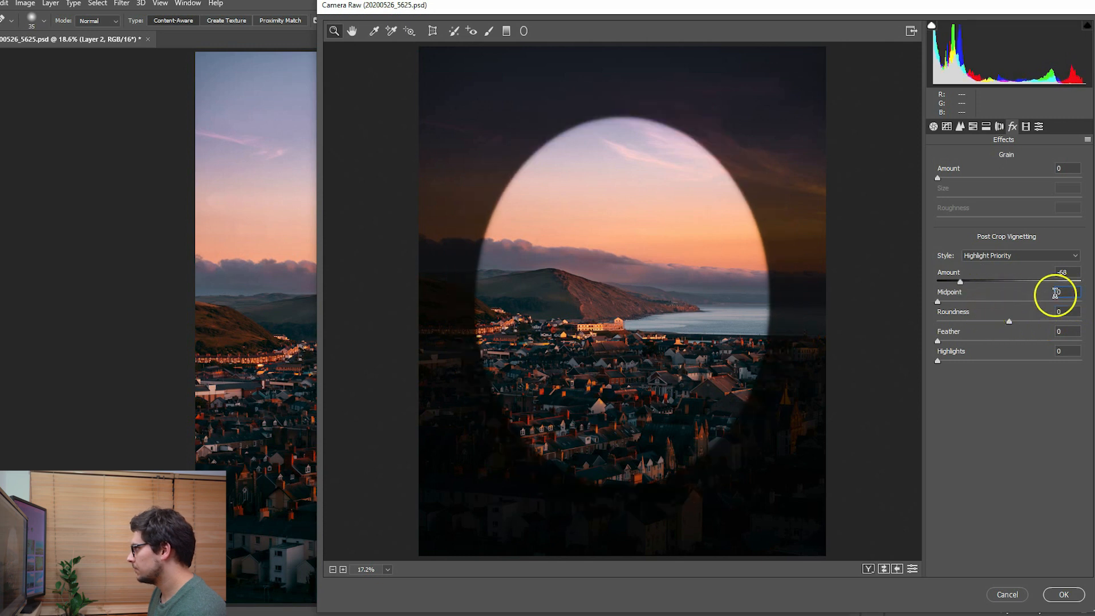
type("50")
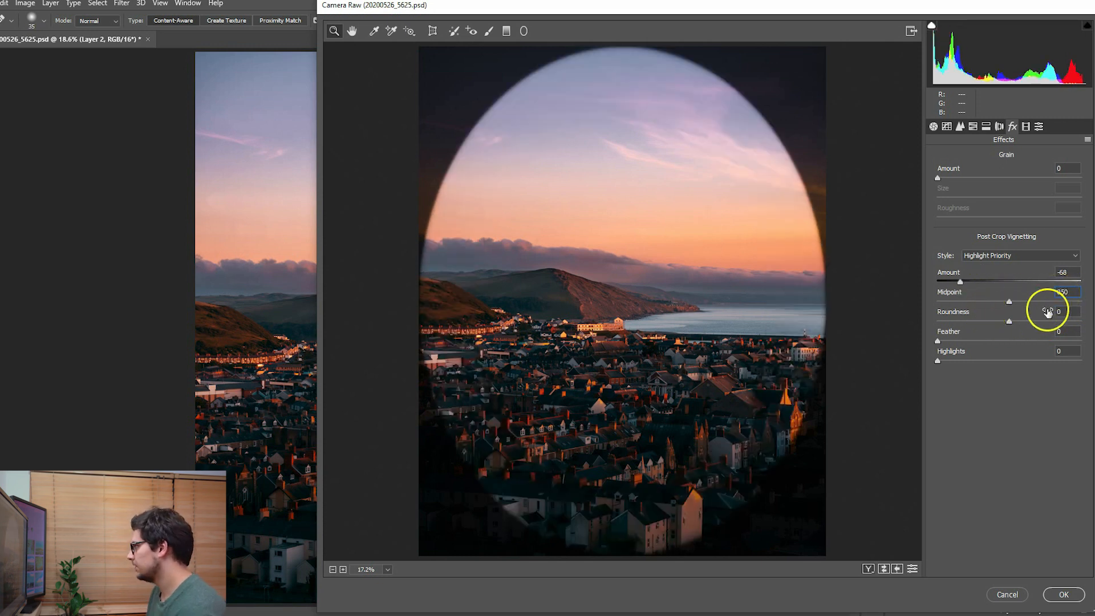
- Try the vignette at amount -20 and feather 50 in a before/after comparison, and reset its amount to 0
left_click_drag(960, 283, 995, 284)
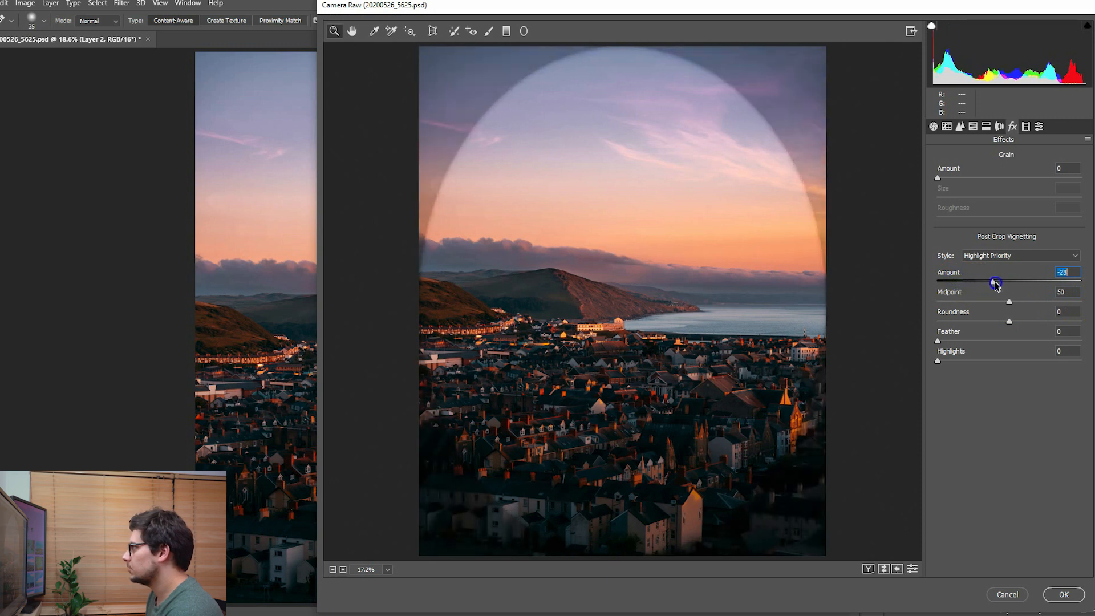
left_click_drag(944, 342, 1003, 343)
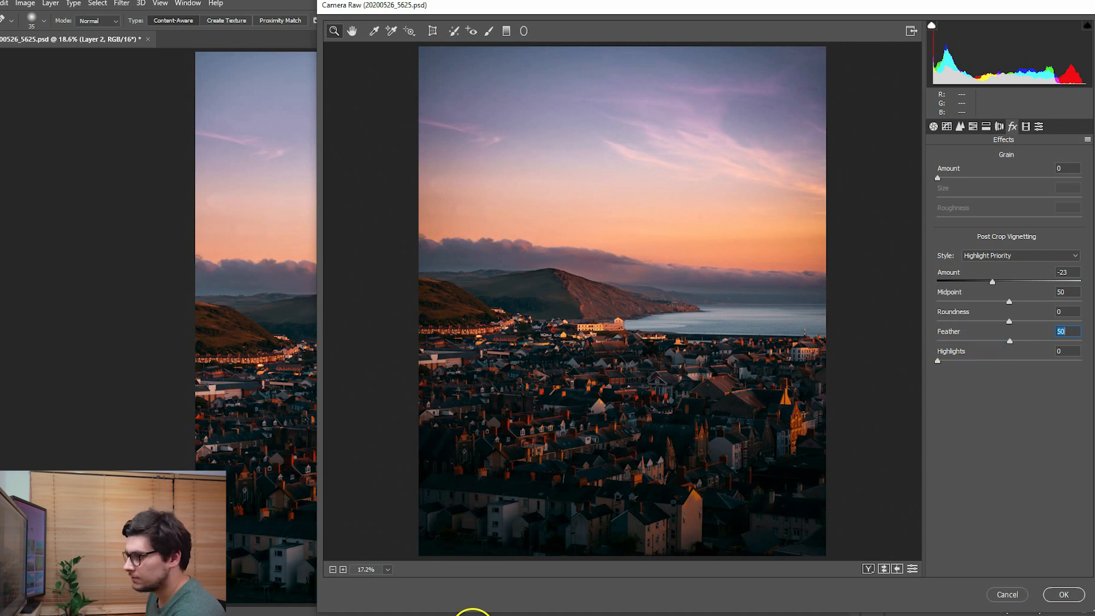
left_click(866, 569)
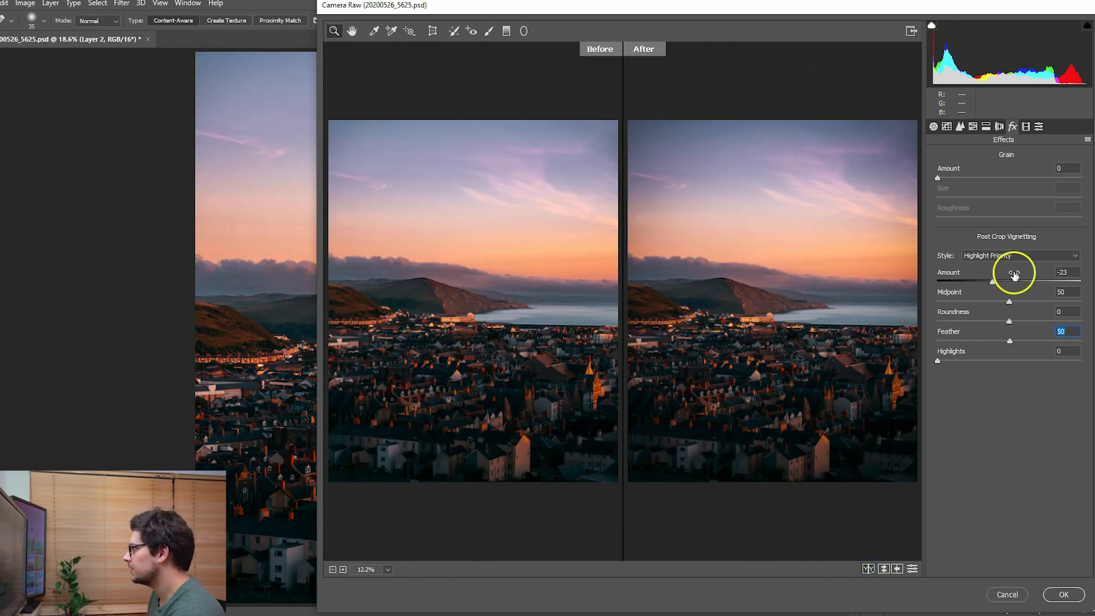
mouse_move(993, 283)
left_mouse_down()
mouse_move(972, 283)
mouse_move(995, 284)
left_mouse_up()
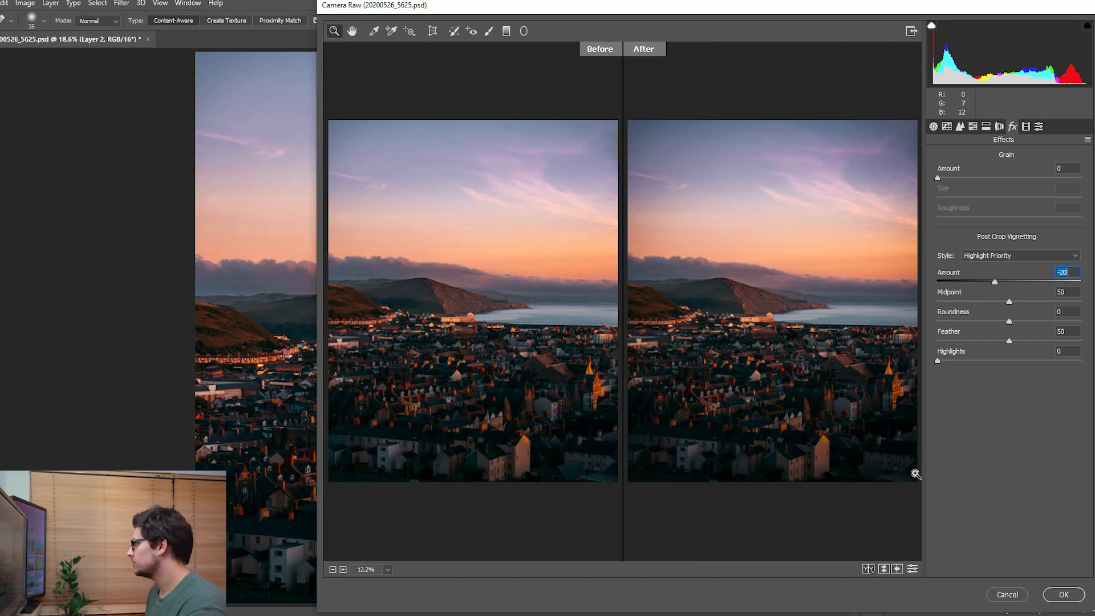
type("0")
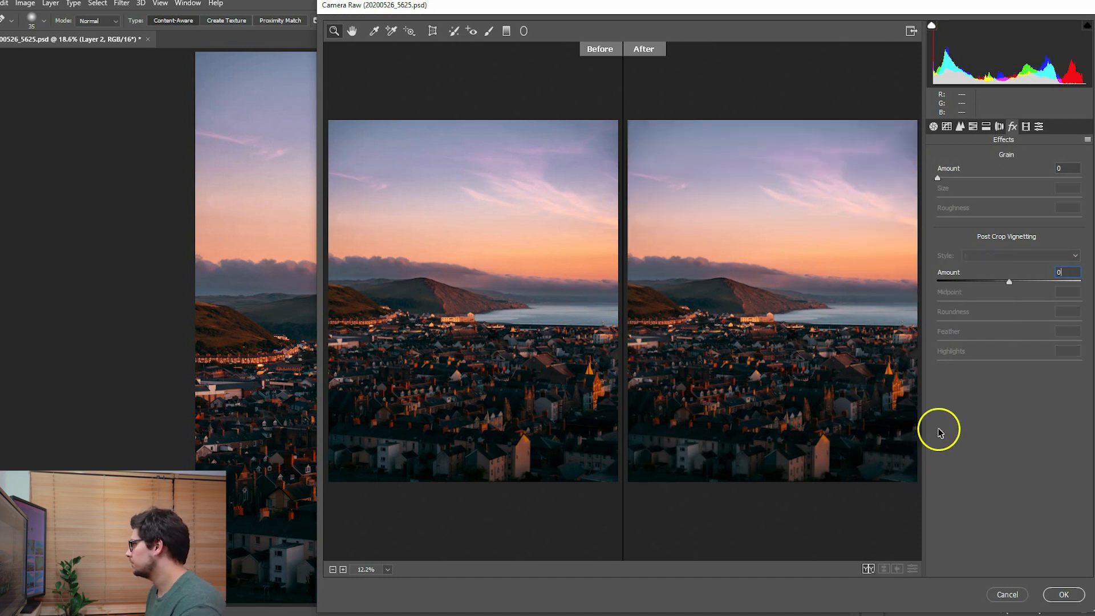
left_click(869, 567)
- Add a radial filter affecting the outside of a large ellipse centred on the image, and reduce the ellipse's height slightly
left_click(524, 31)
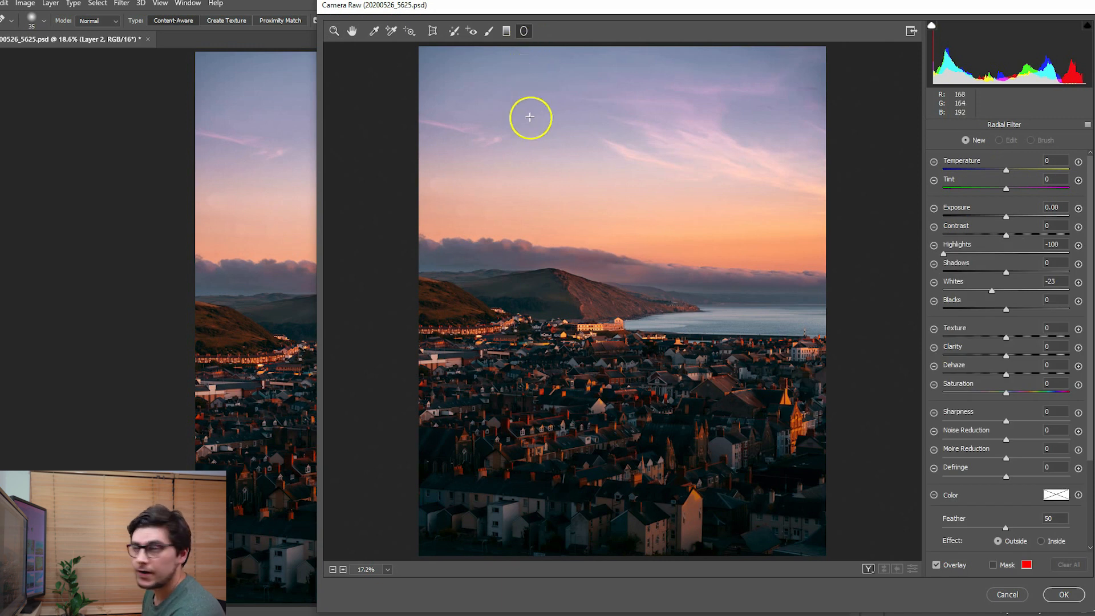
left_click_drag(615, 315, 750, 483)
mouse_move(611, 311)
left_mouse_down()
mouse_move(621, 293)
mouse_move(618, 302)
left_mouse_up()
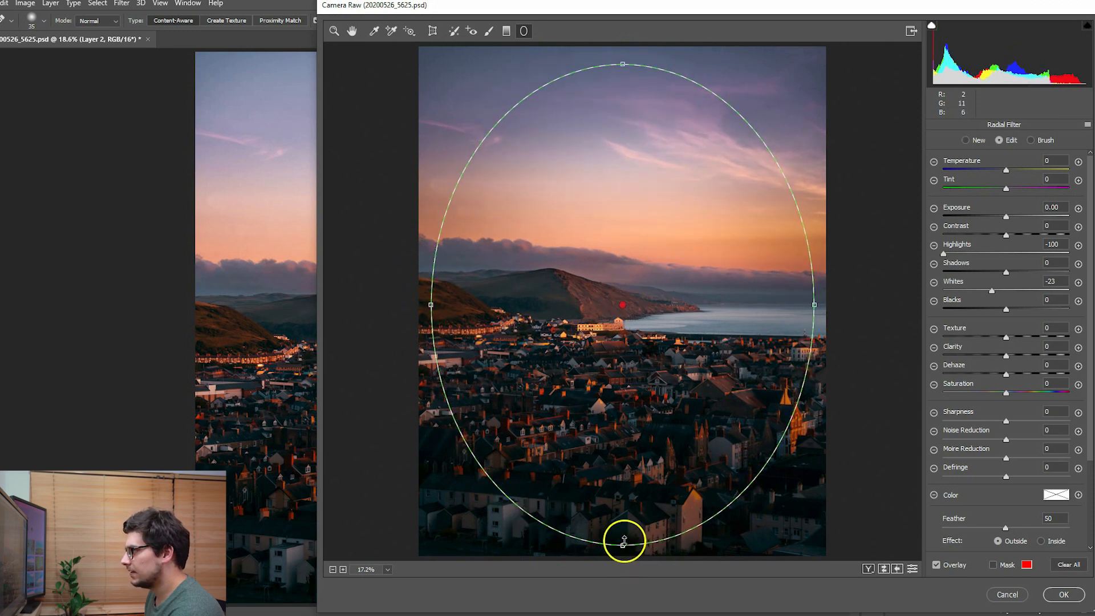
left_click_drag(623, 542, 624, 526)
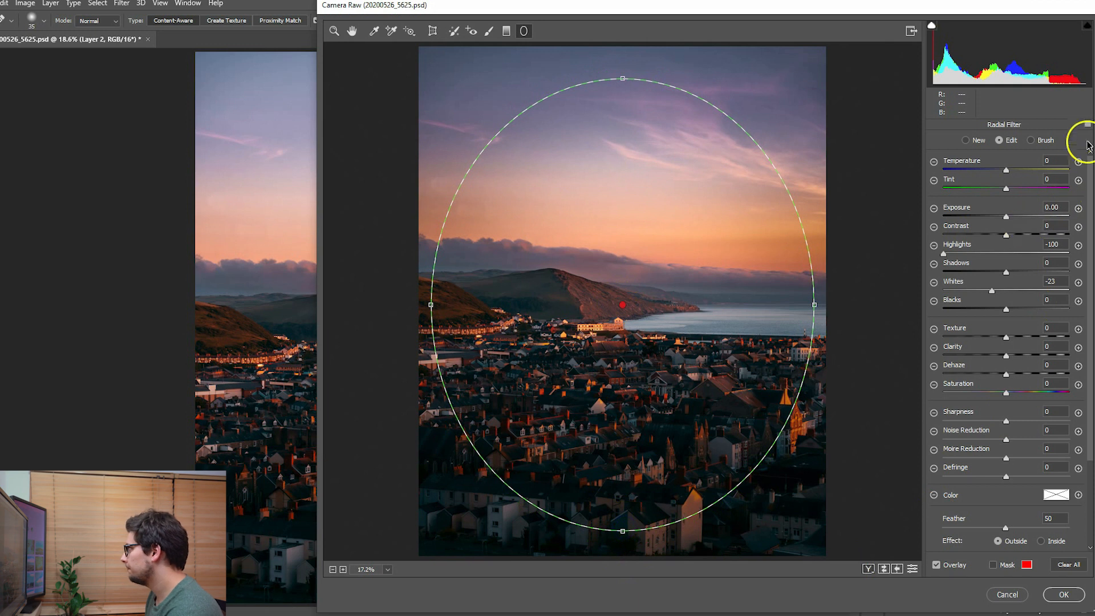
- Reset the radial filter's corrections and set exposure to -0.25, highlights to -83, whites to -29 and feather to 50
left_click(1087, 124)
left_click(1049, 154)
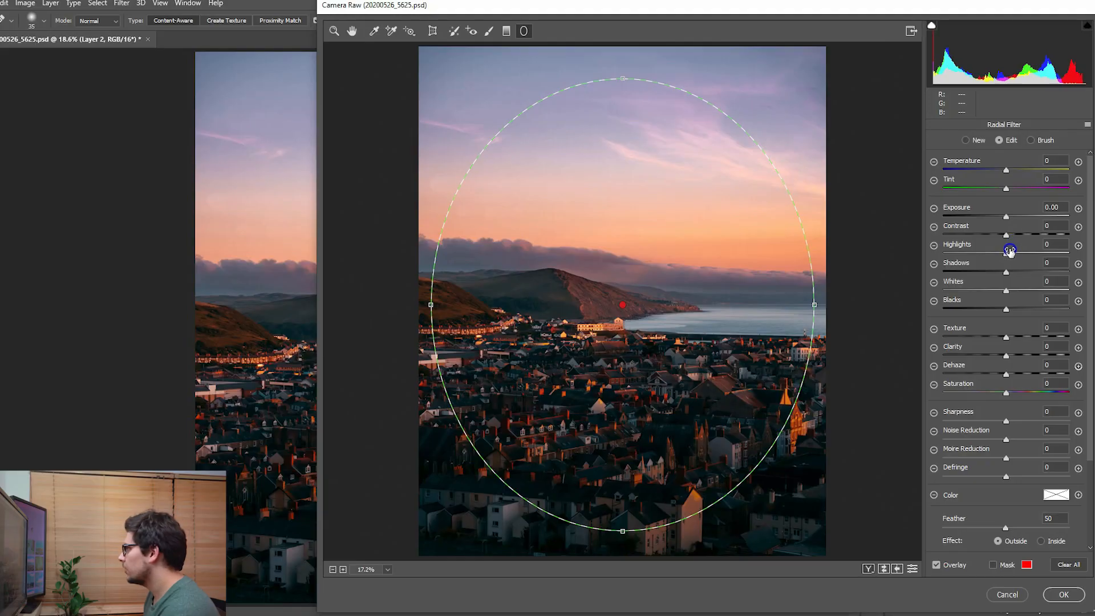
left_click_drag(1010, 251, 906, 257)
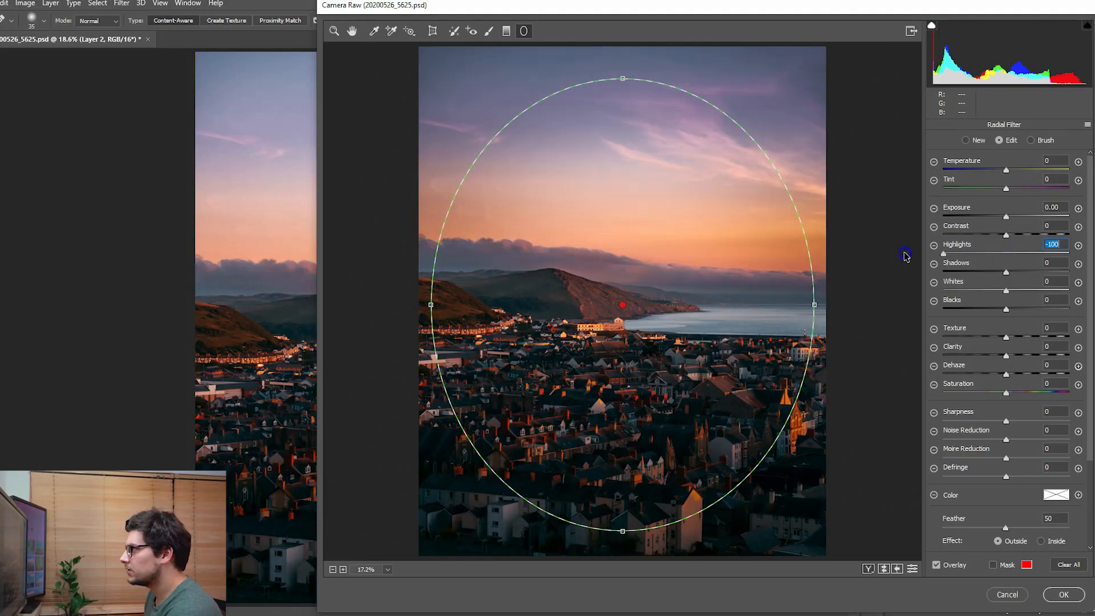
mouse_move(1004, 289)
left_mouse_down()
mouse_move(941, 289)
mouse_move(988, 291)
left_mouse_up()
left_click_drag(944, 254, 952, 255)
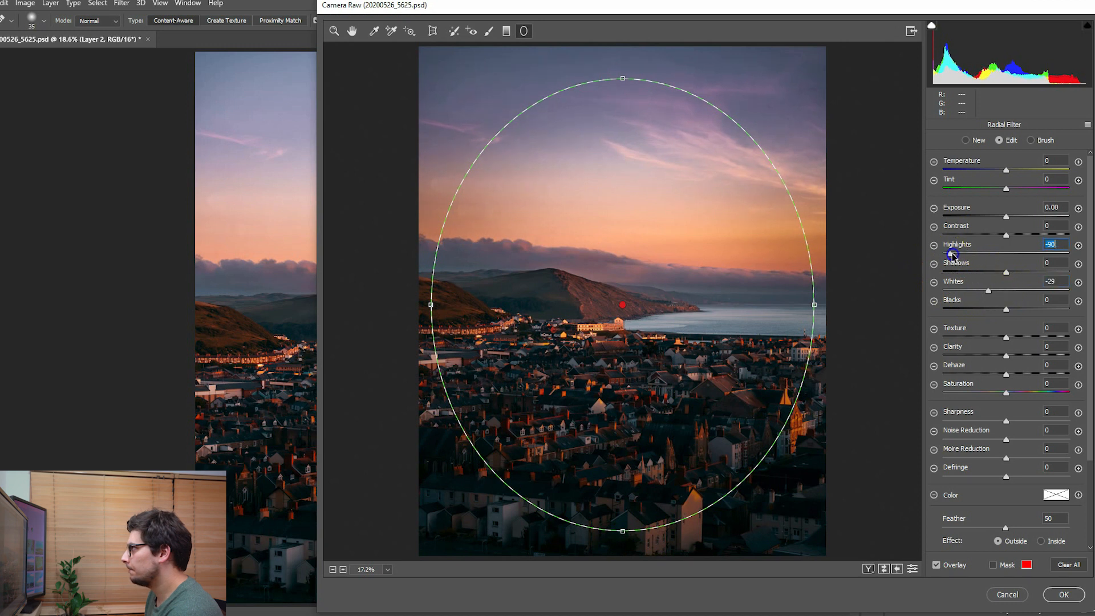
left_click_drag(1008, 218, 1004, 218)
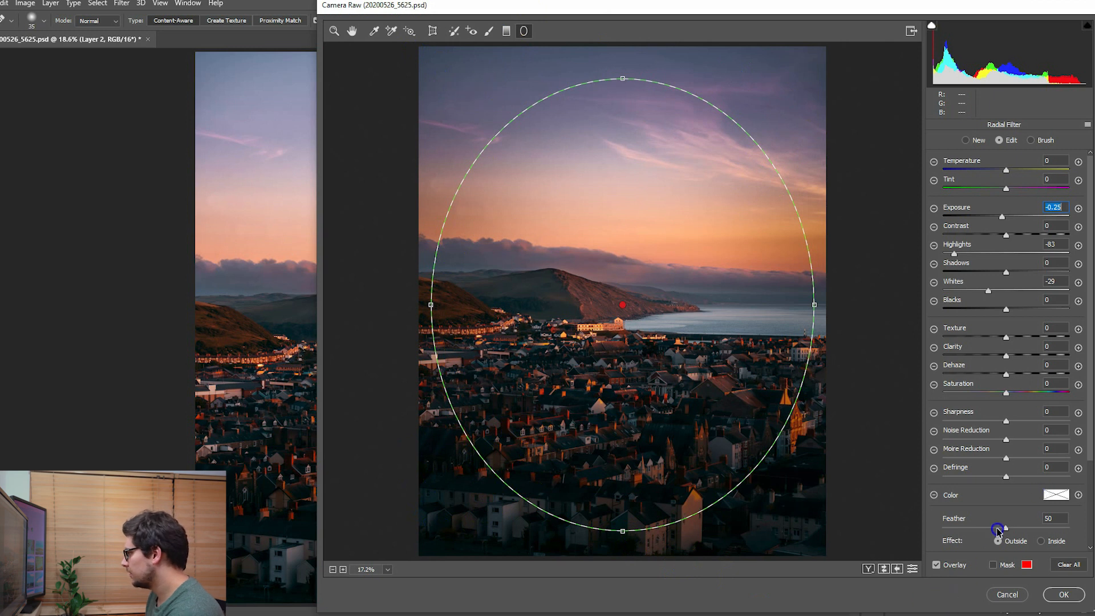
mouse_move(1006, 530)
left_mouse_down()
mouse_move(981, 528)
mouse_move(1087, 526)
mouse_move(884, 515)
mouse_move(1005, 523)
left_mouse_up()
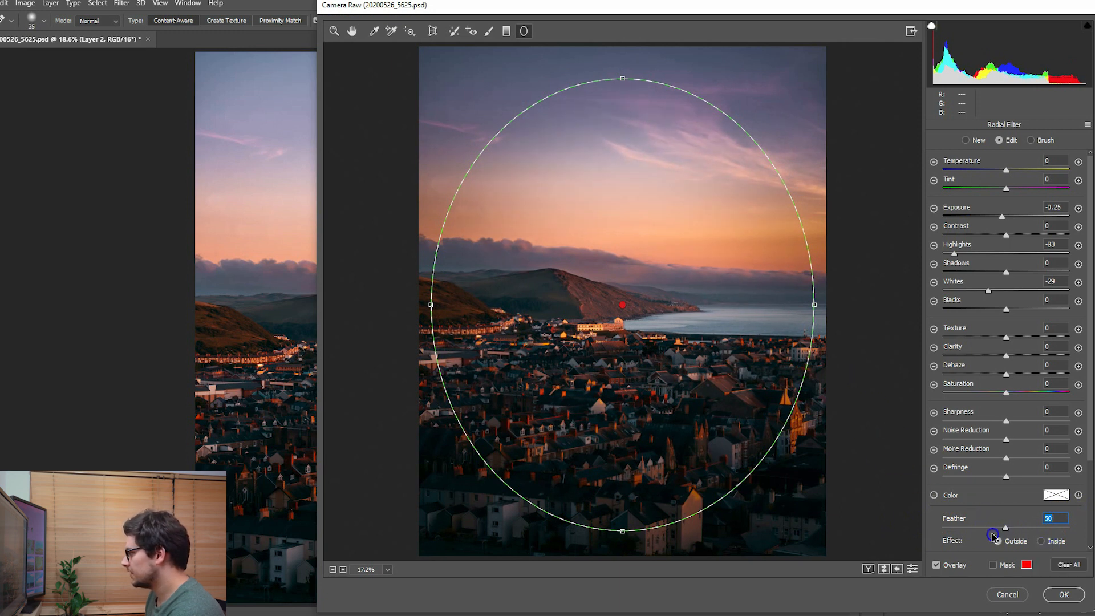
- Try the radial filter's effect on the inside, set it back to outside, and apply the Camera Raw adjustments
left_click(1048, 542)
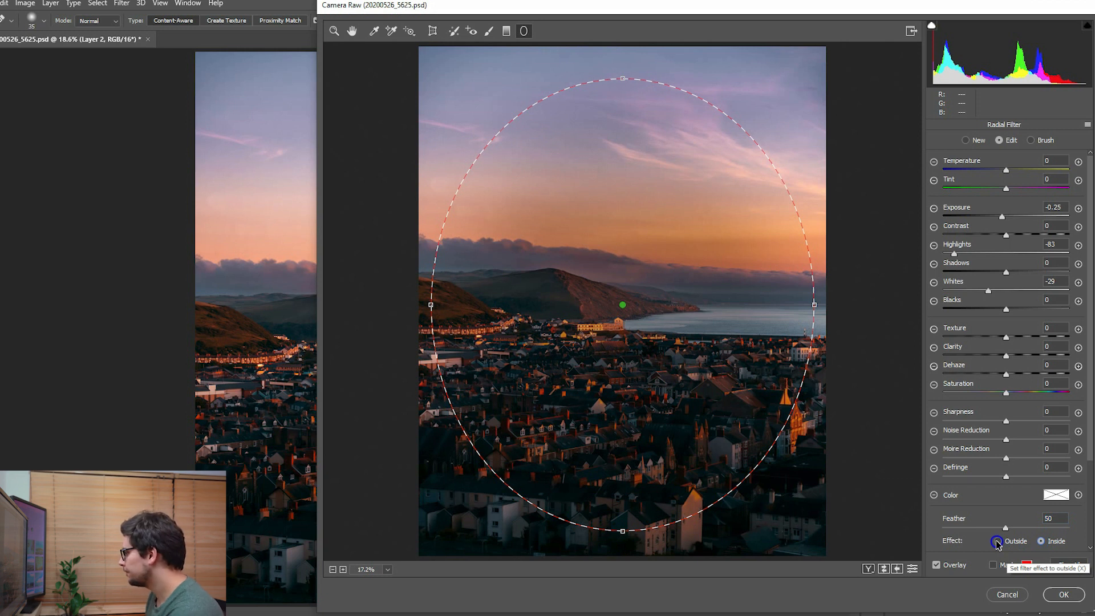
left_click(996, 539)
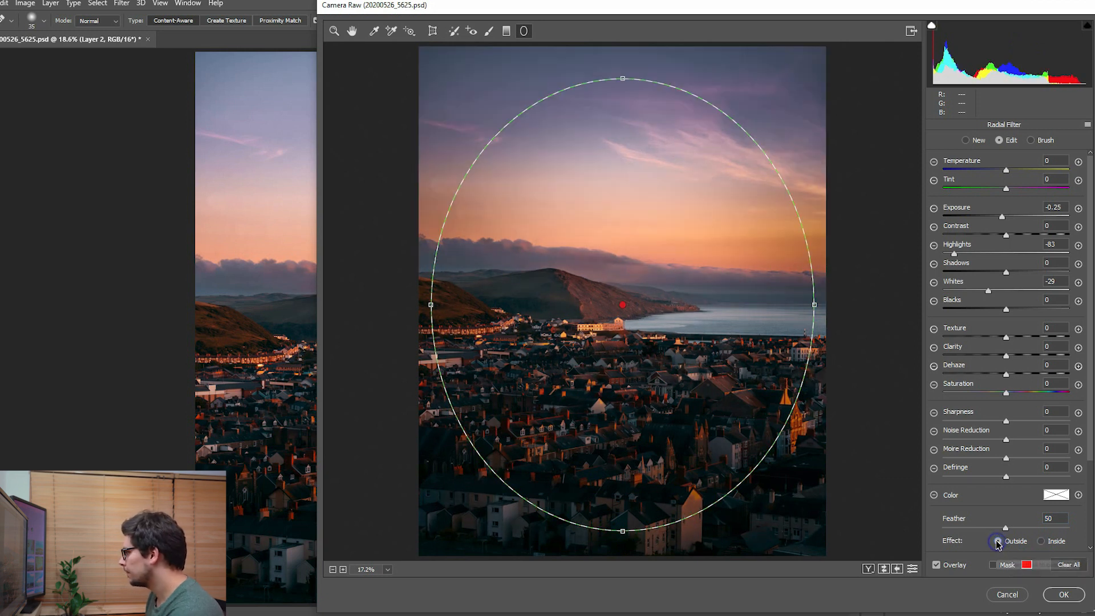
left_click(1063, 594)
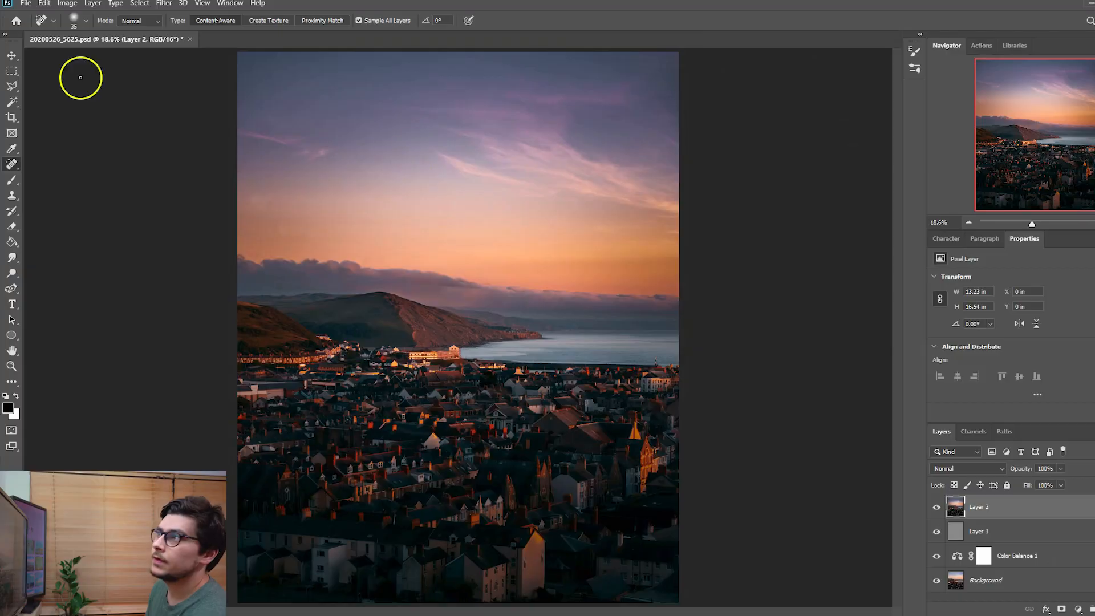
- Set up an Export As of the image in JPG format, including copyright and contact info metadata and an embedded color profile
left_click(25, 3)
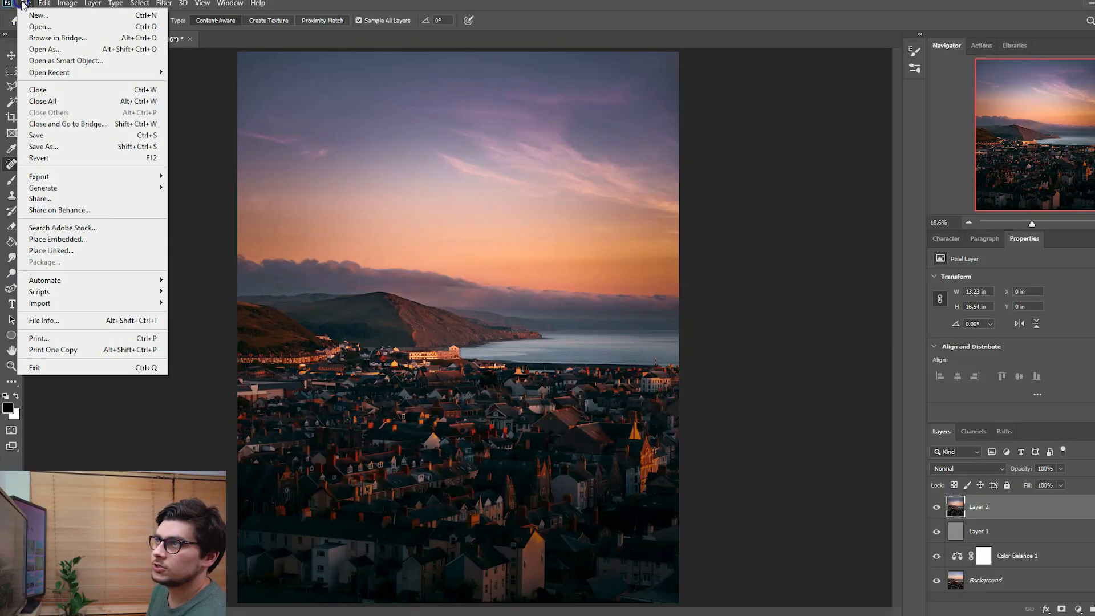
mouse_move(80, 176)
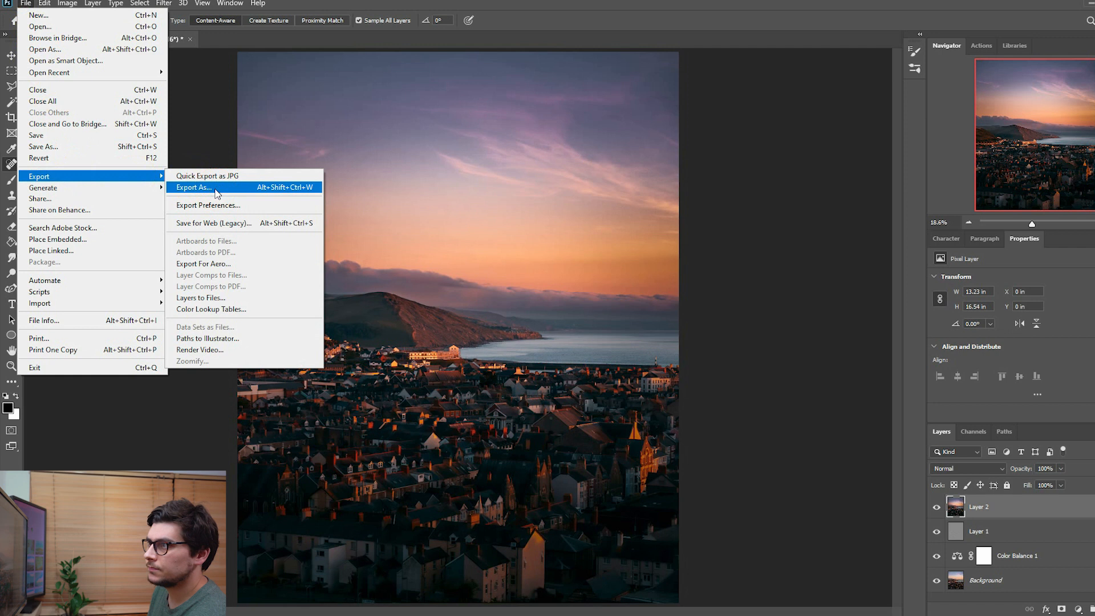
left_click(215, 189)
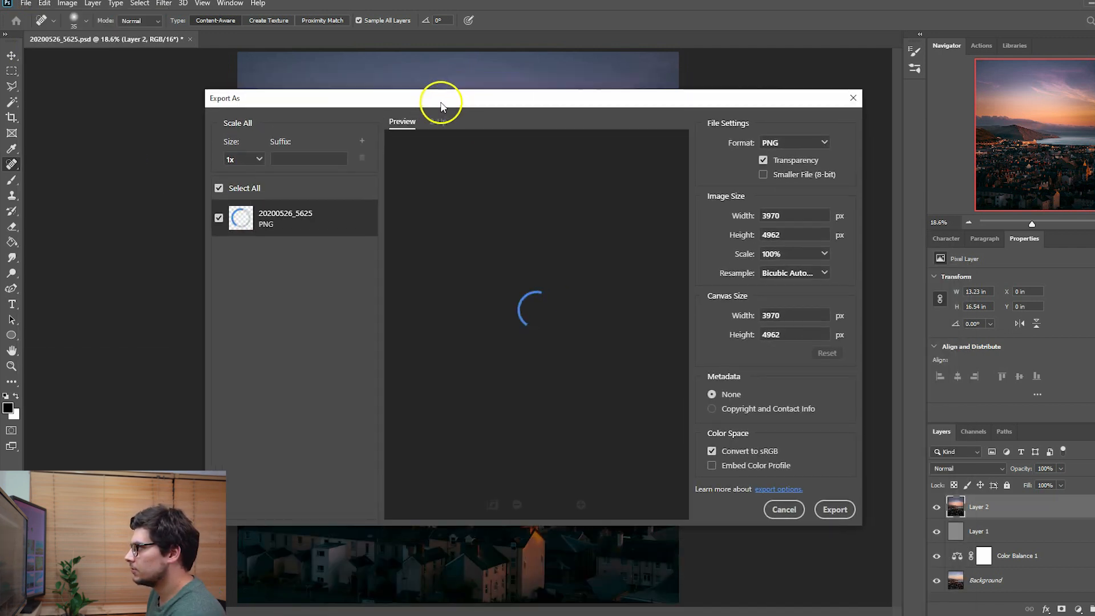
left_click(781, 143)
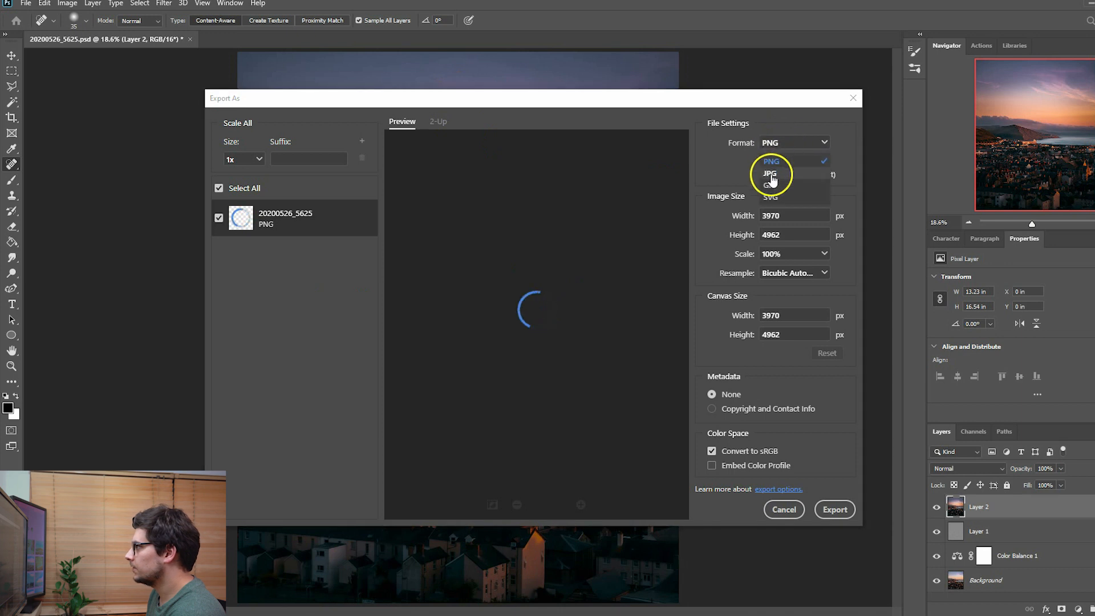
left_click(771, 173)
left_click(763, 399)
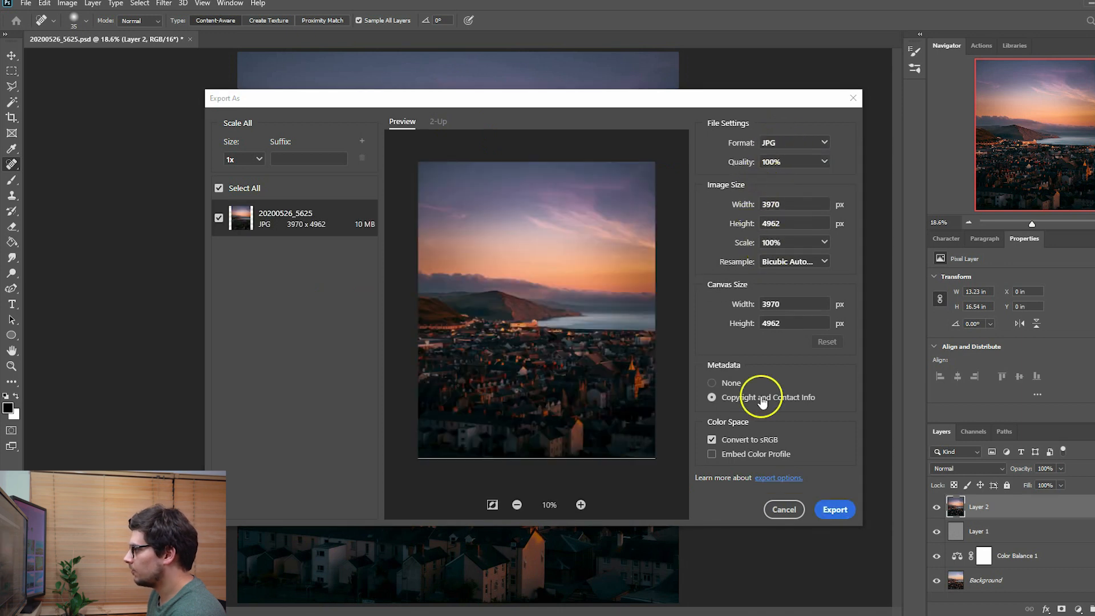
left_click(761, 455)
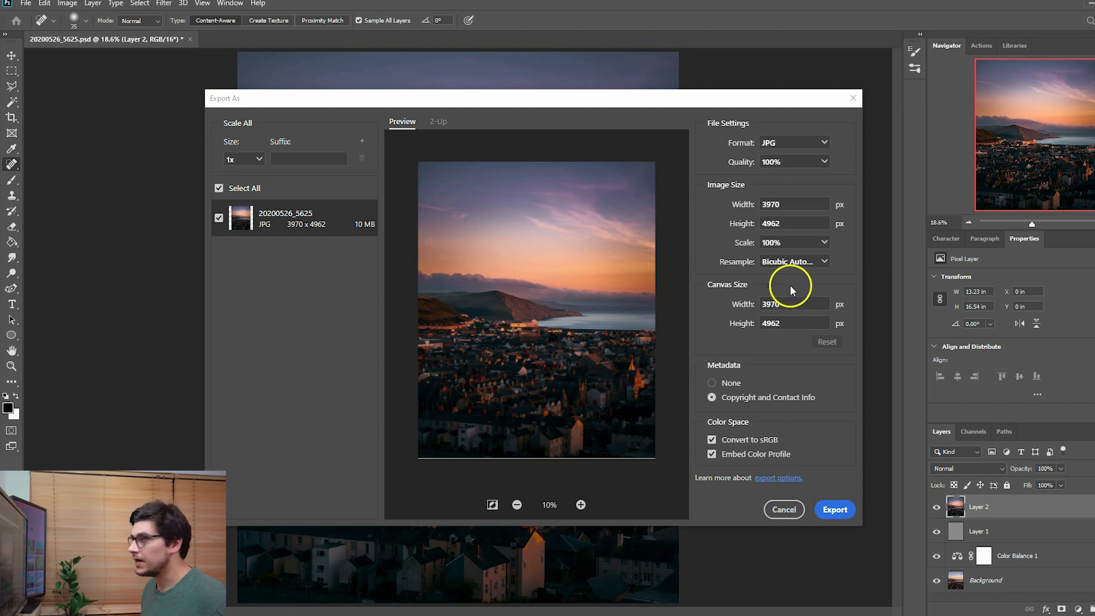
- Set the exported image's width to 1080 px, letting the height scale proportionally
left_click_drag(786, 203, 706, 210)
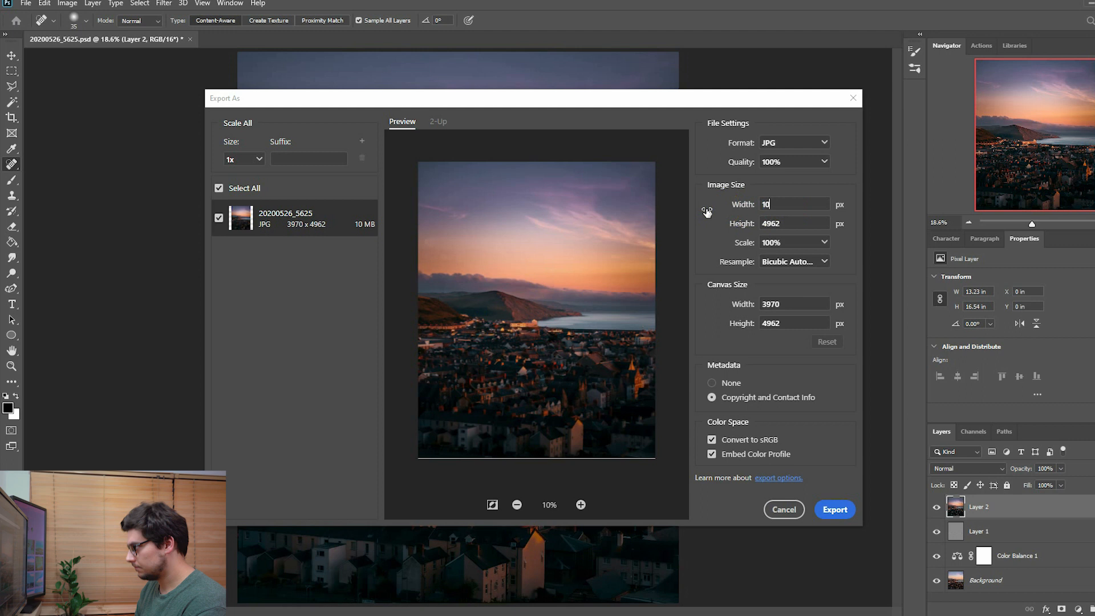
left_click(798, 222)
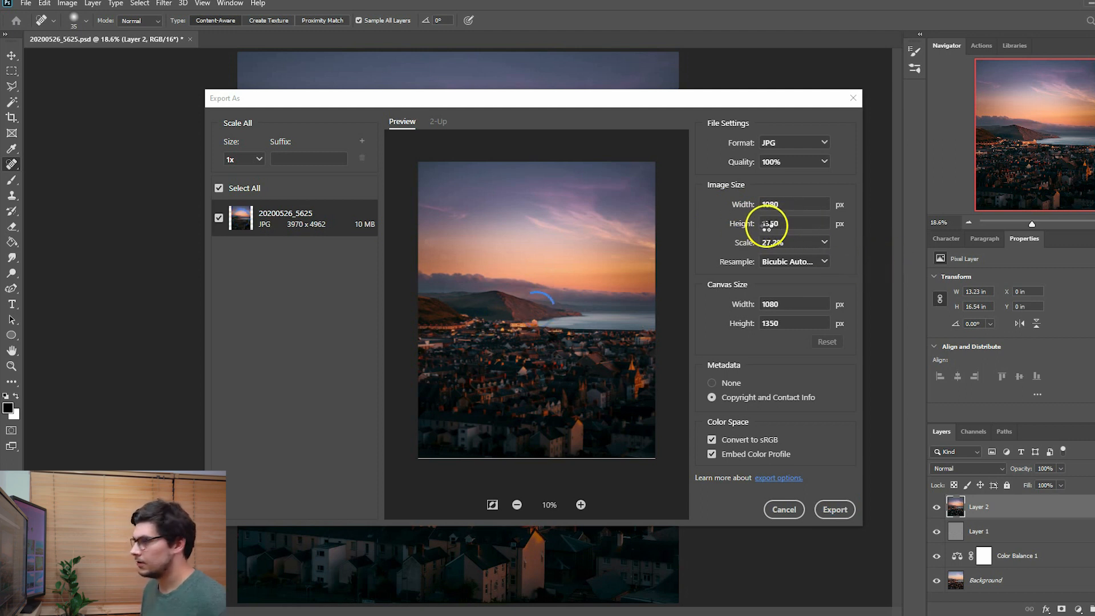